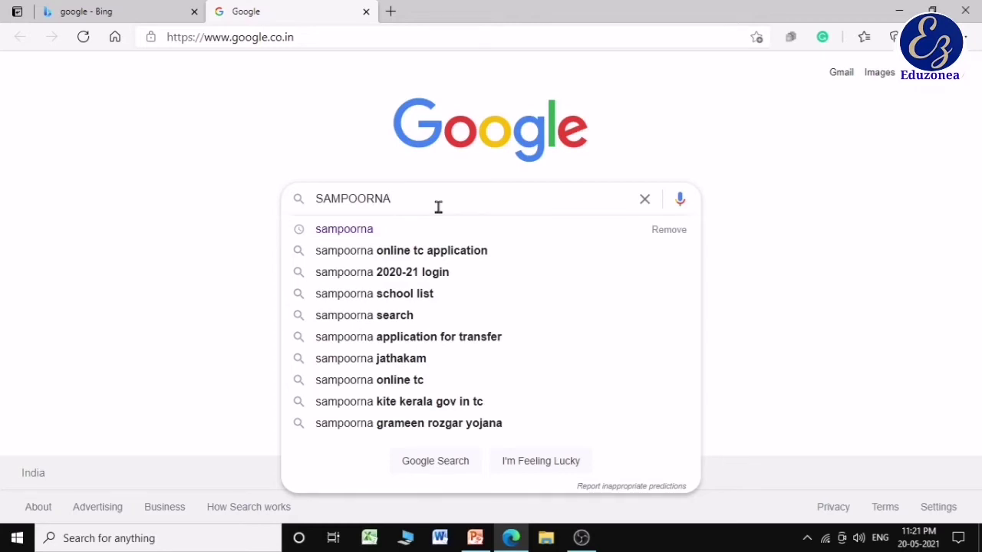
# Step: Search the web for SAMPOORNA and open the Sampoorna site's online admission form
pyautogui.press('Return')
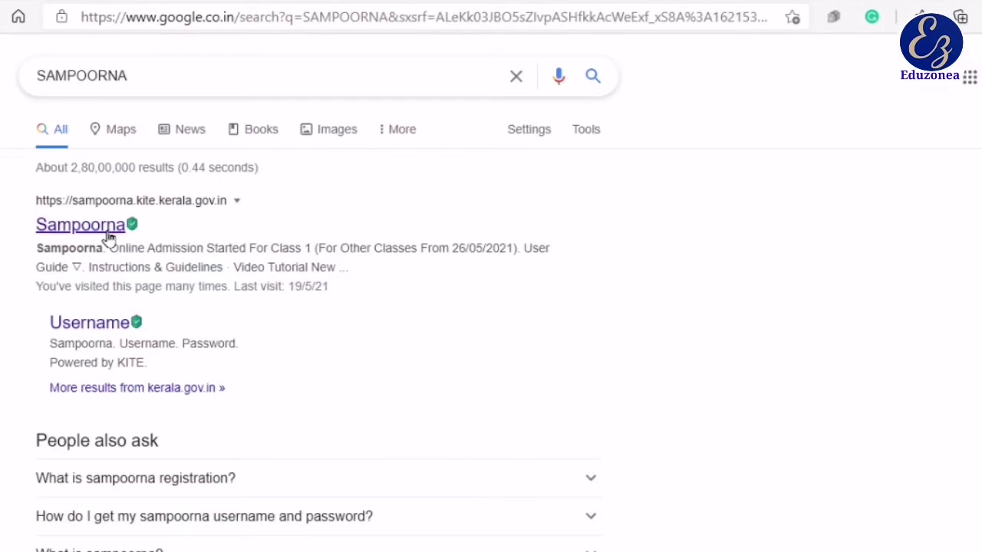
pyautogui.click(107, 238)
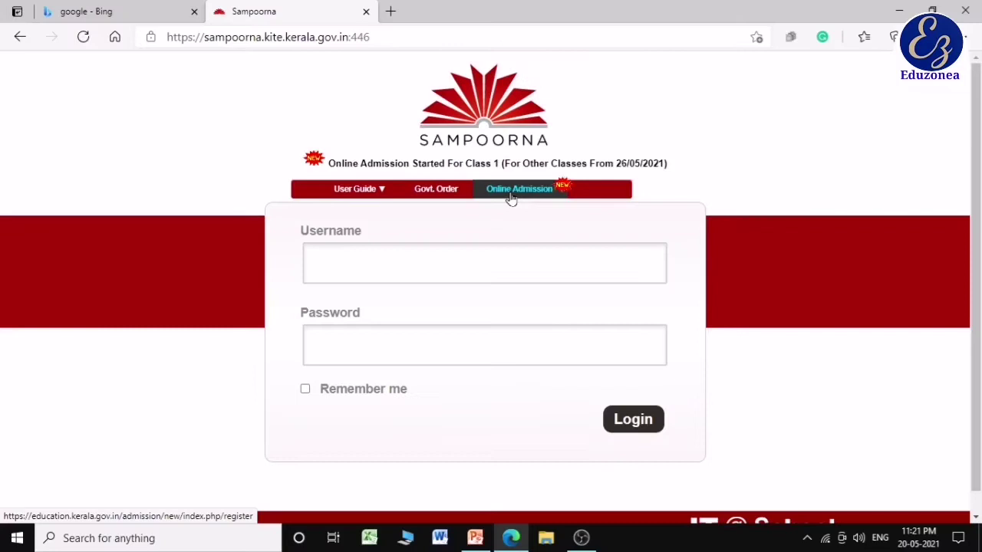
pyautogui.click(529, 211)
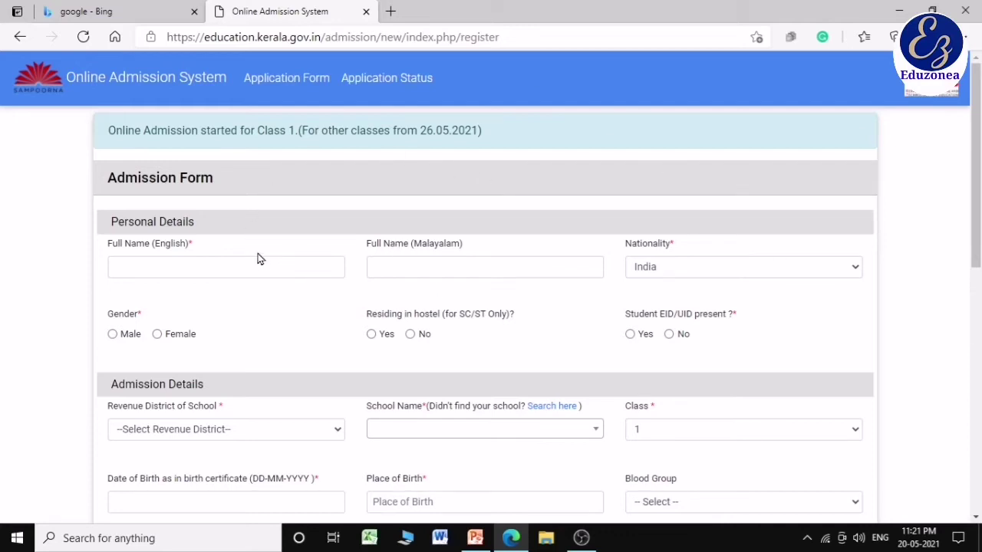
# Step: Examine the English and Malayalam full name fields and the nationality choices in the personal details
pyautogui.click(148, 263)
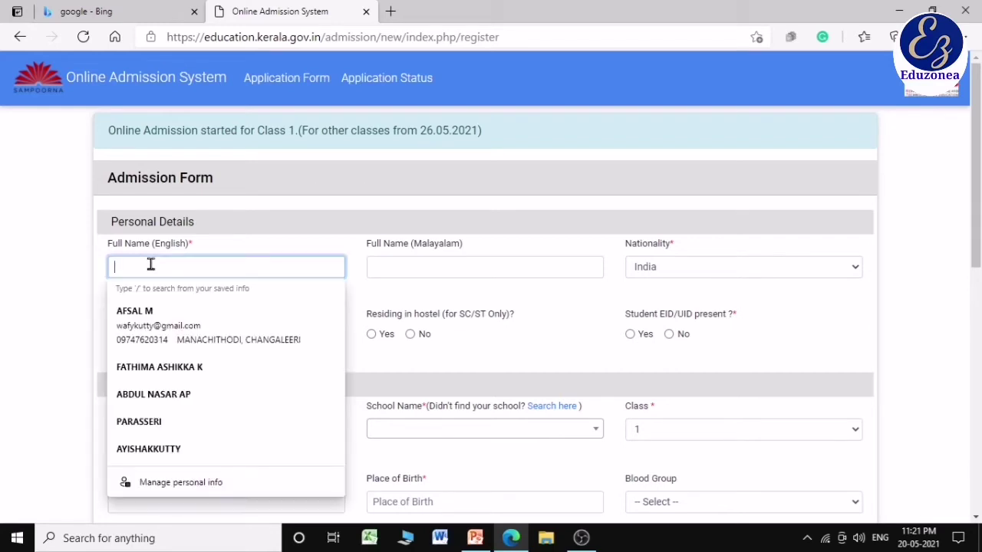
pyautogui.click(324, 254)
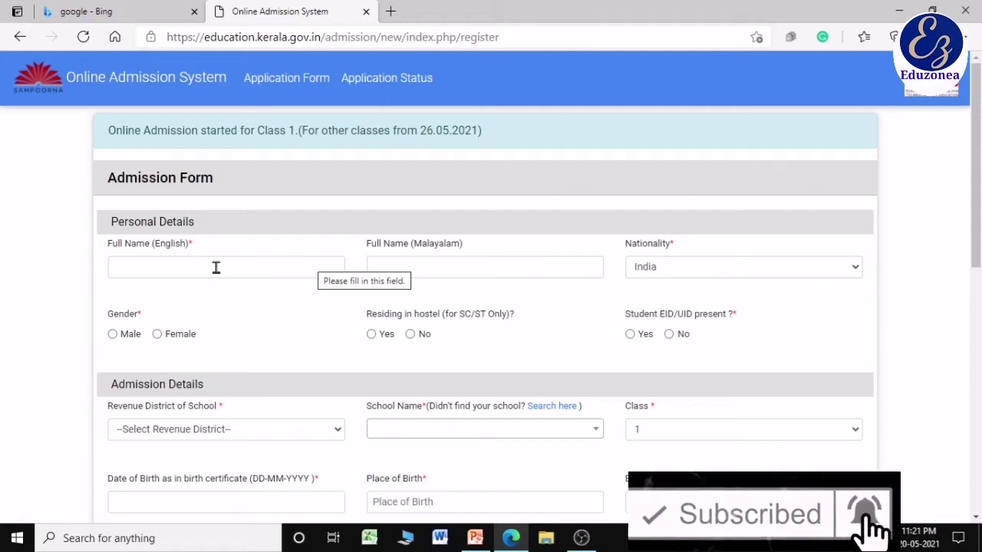
pyautogui.click(391, 273)
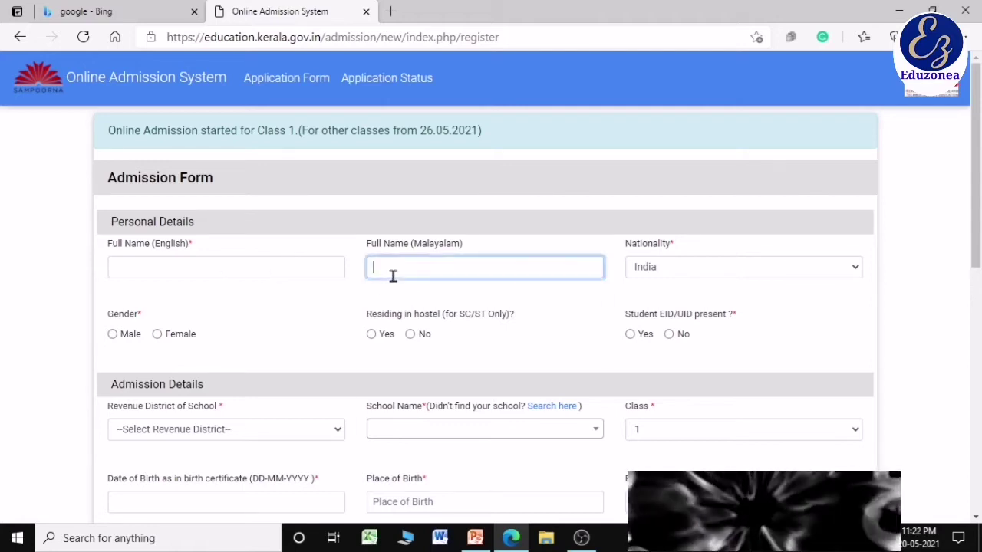
pyautogui.click(331, 266)
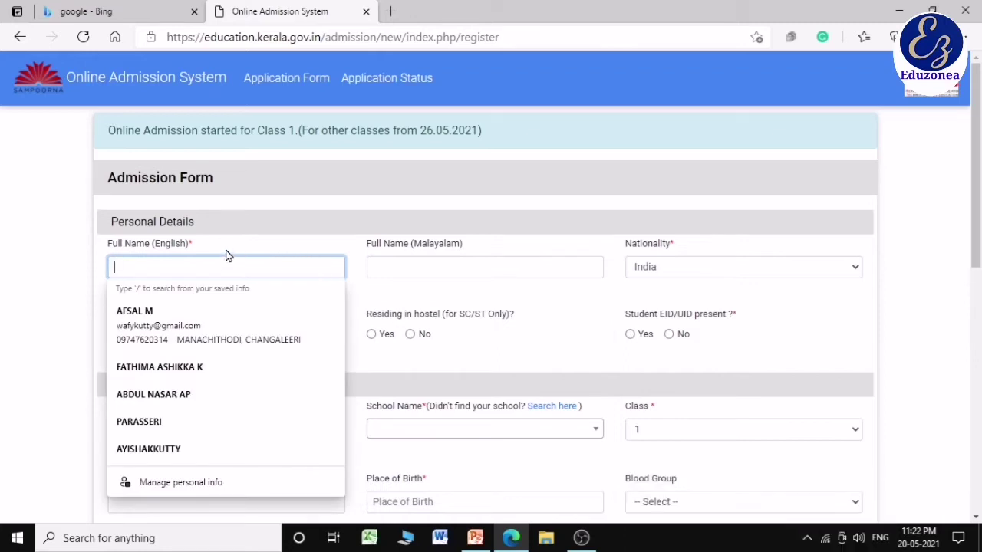
pyautogui.click(201, 255)
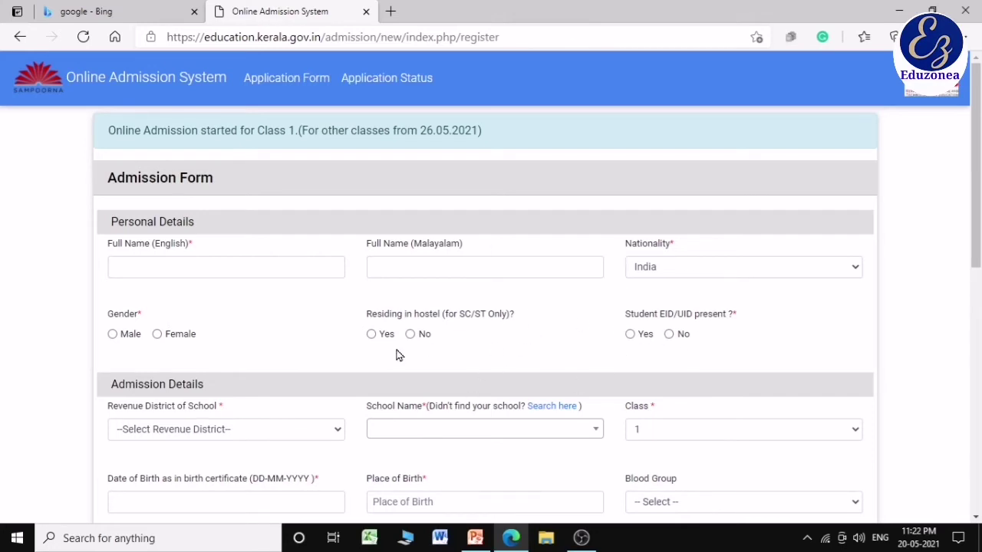
pyautogui.scroll(-2, 396, 355)
pyautogui.click(762, 171)
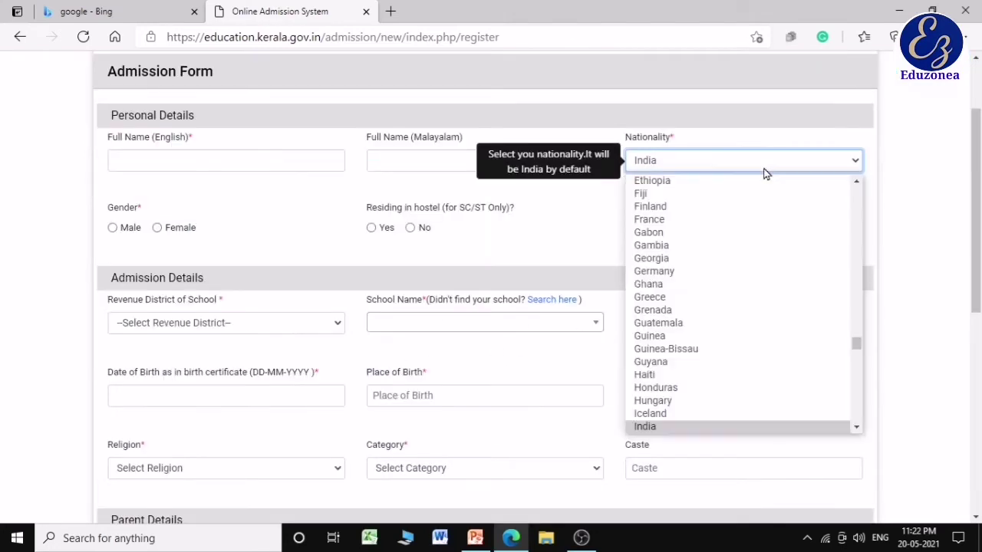
pyautogui.click(763, 174)
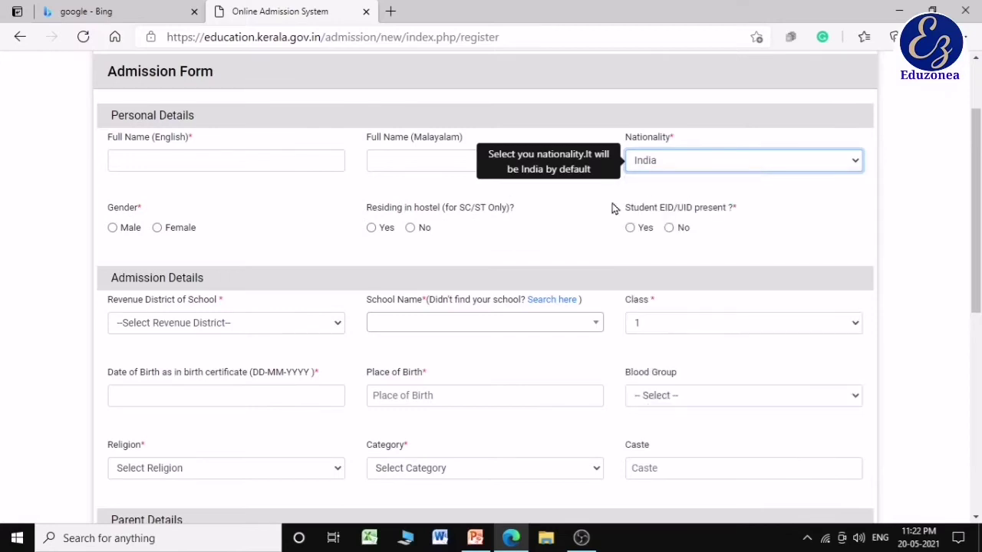
pyautogui.click(577, 212)
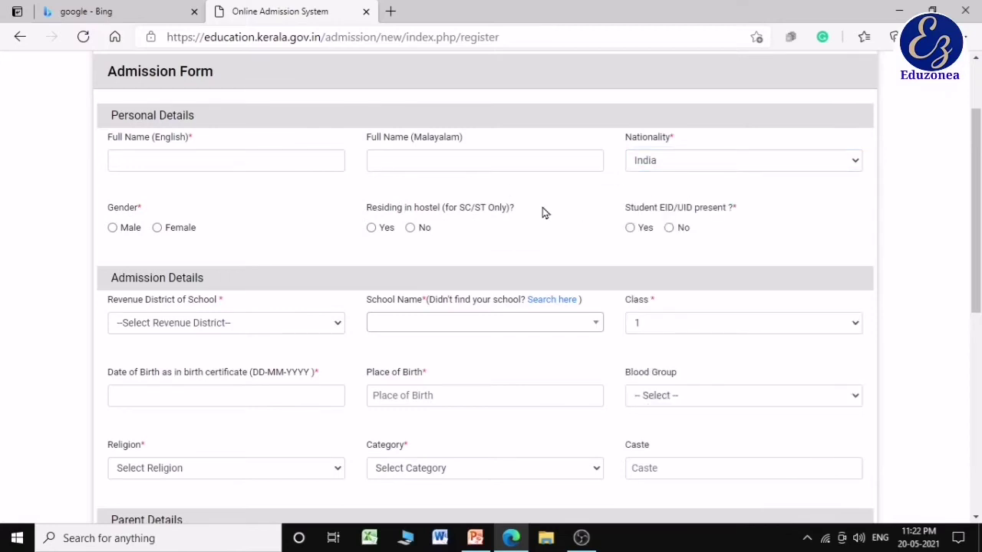
# Step: Set the gender to Female, hostel residence to No and Student EID/UID present to Yes
pyautogui.click(113, 230)
pyautogui.click(157, 230)
pyautogui.click(629, 228)
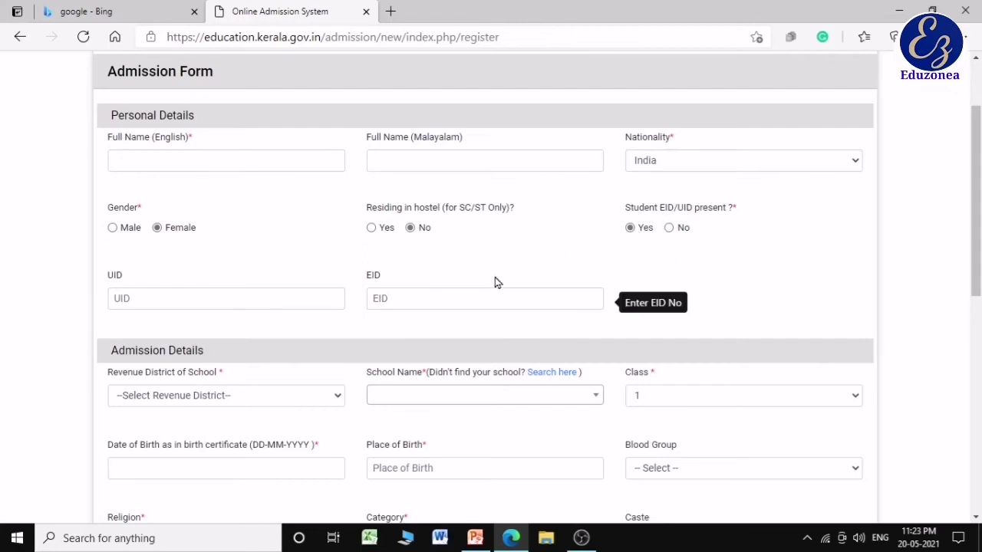
pyautogui.click(256, 303)
# Step: Choose Palakkad as the school's revenue district and 20359 A. U. P. S. Pombra as the school
pyautogui.scroll(-2, 979, 318)
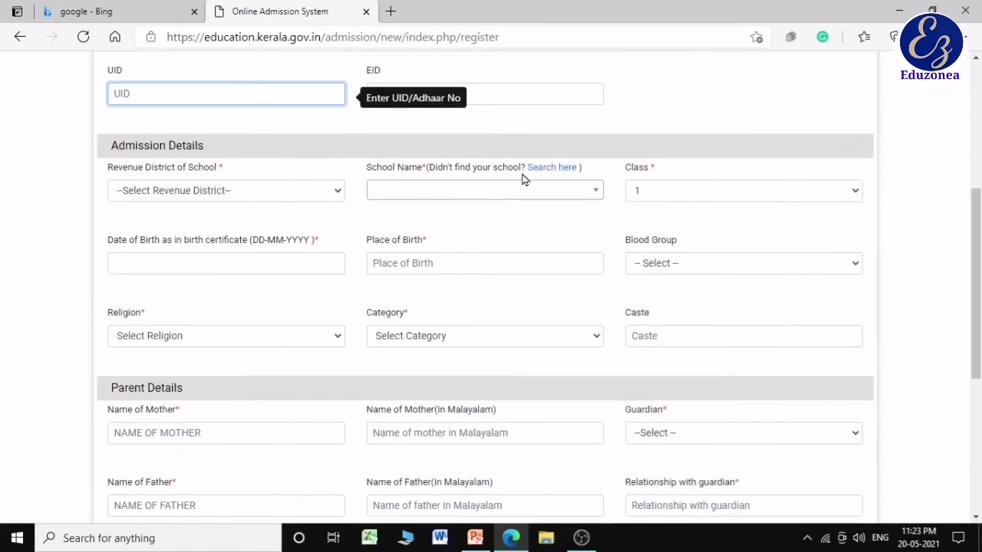
pyautogui.click(227, 191)
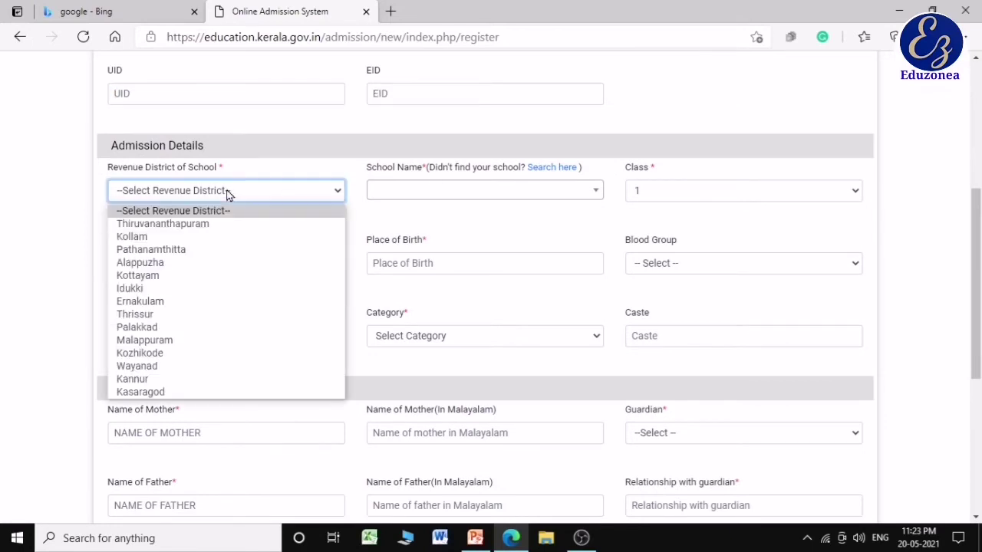
pyautogui.click(134, 327)
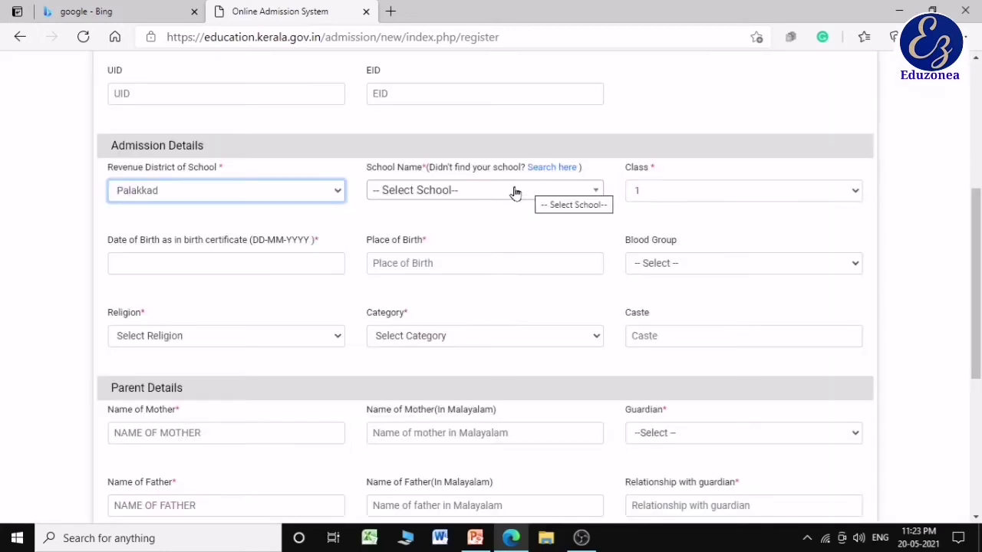
pyautogui.click(512, 193)
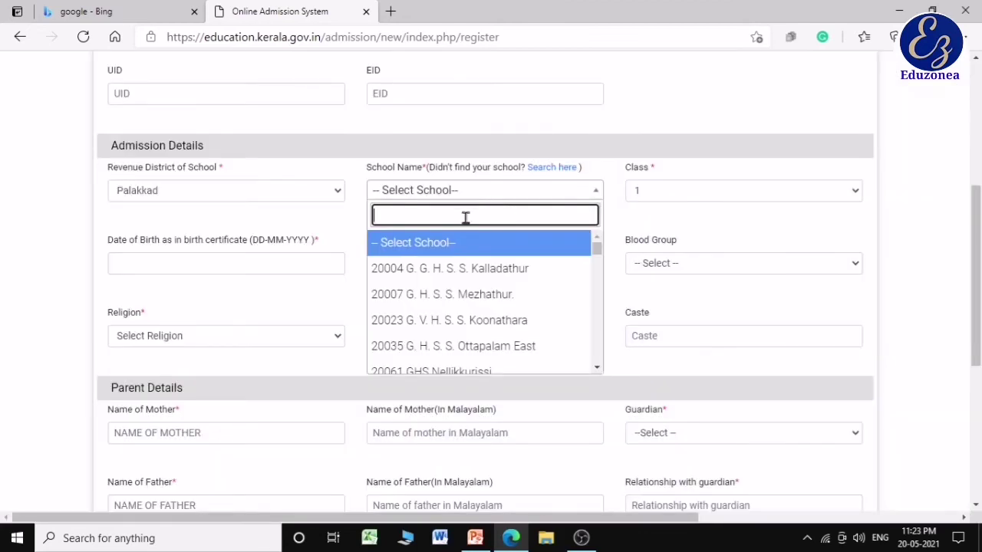
pyautogui.write('20')
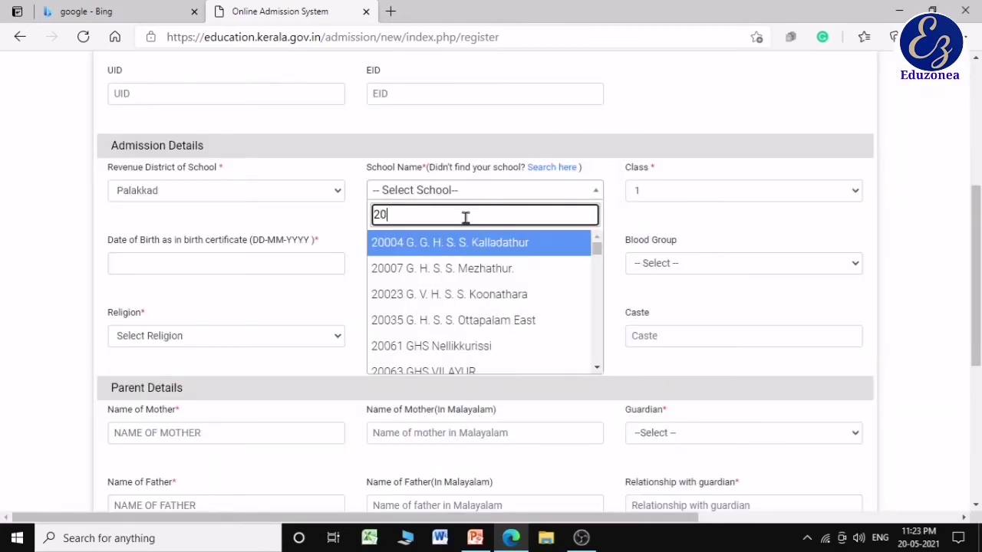
pyautogui.write('359')
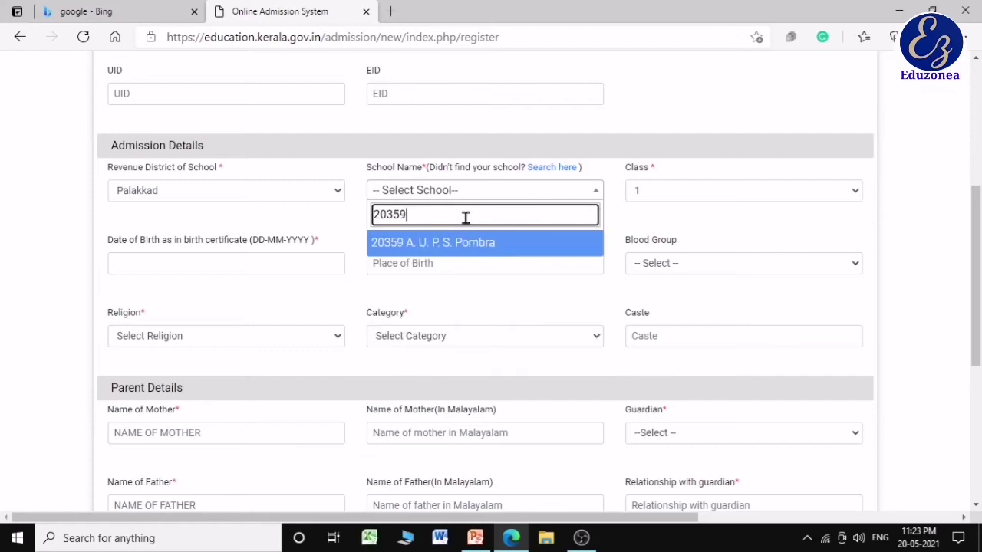
pyautogui.click(432, 247)
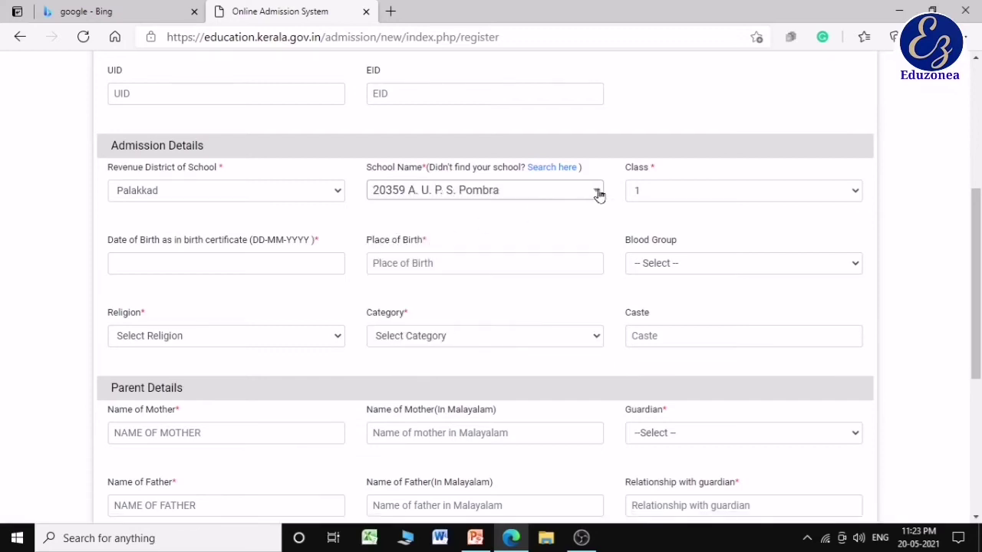
# Step: Examine the class choices offered in the admission details
pyautogui.click(665, 193)
pyautogui.click(665, 193)
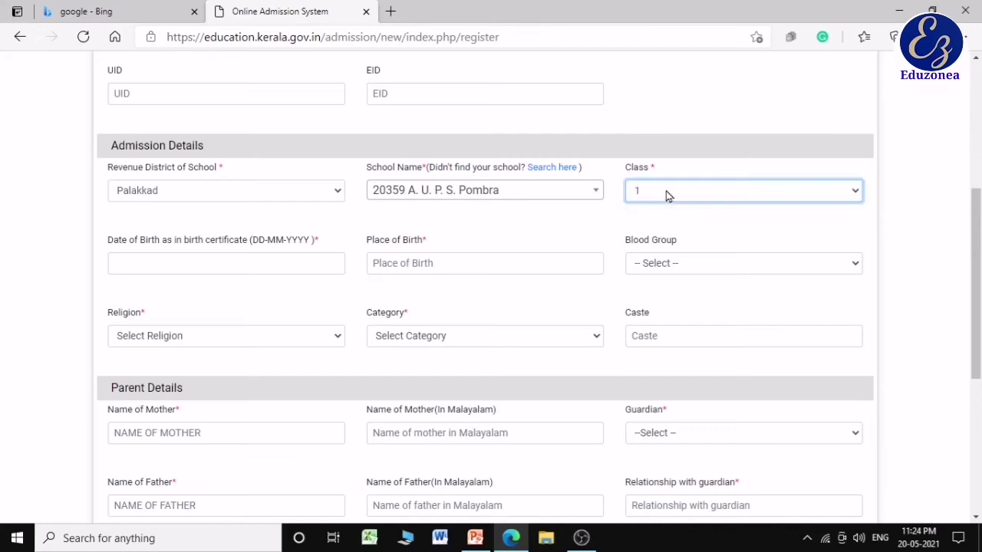
pyautogui.click(691, 191)
pyautogui.click(691, 190)
pyautogui.click(690, 191)
pyautogui.click(687, 191)
# Step: Examine the date of birth, place of birth, blood group, religion, category and caste fields
pyautogui.click(202, 264)
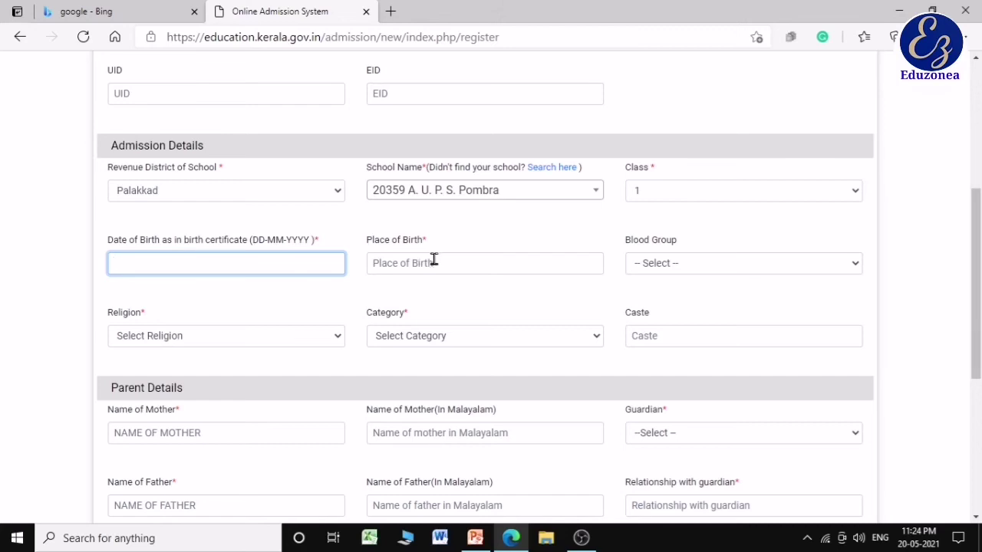
pyautogui.click(477, 264)
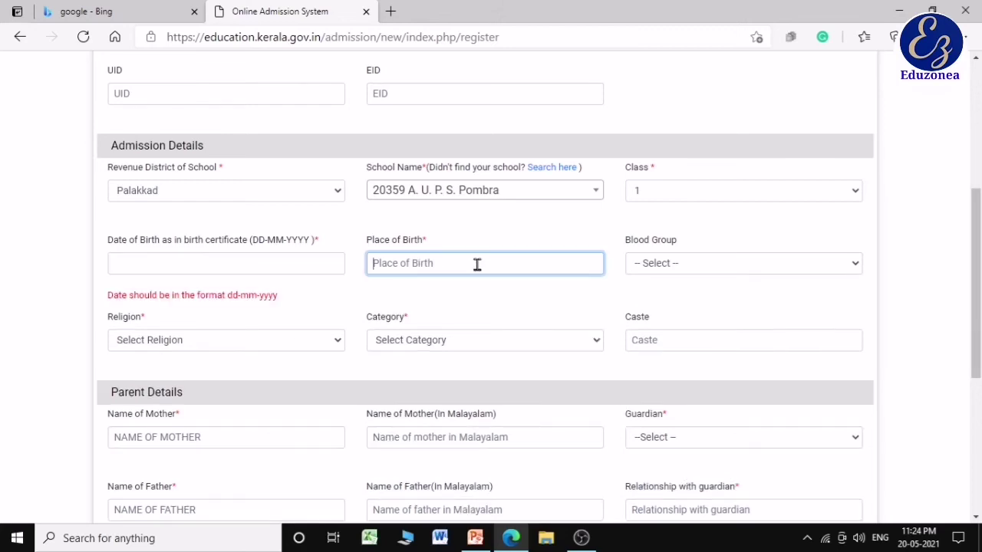
pyautogui.click(652, 271)
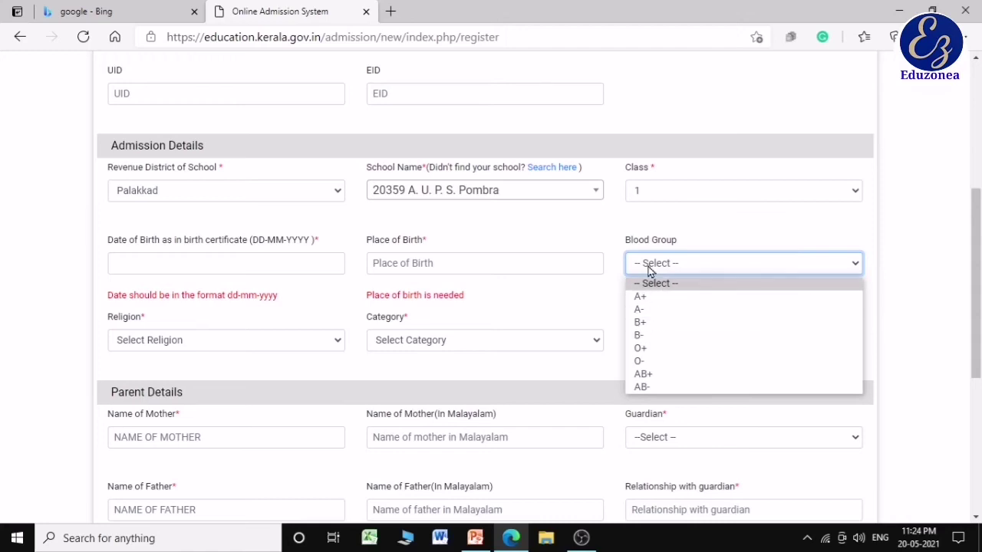
pyautogui.click(648, 272)
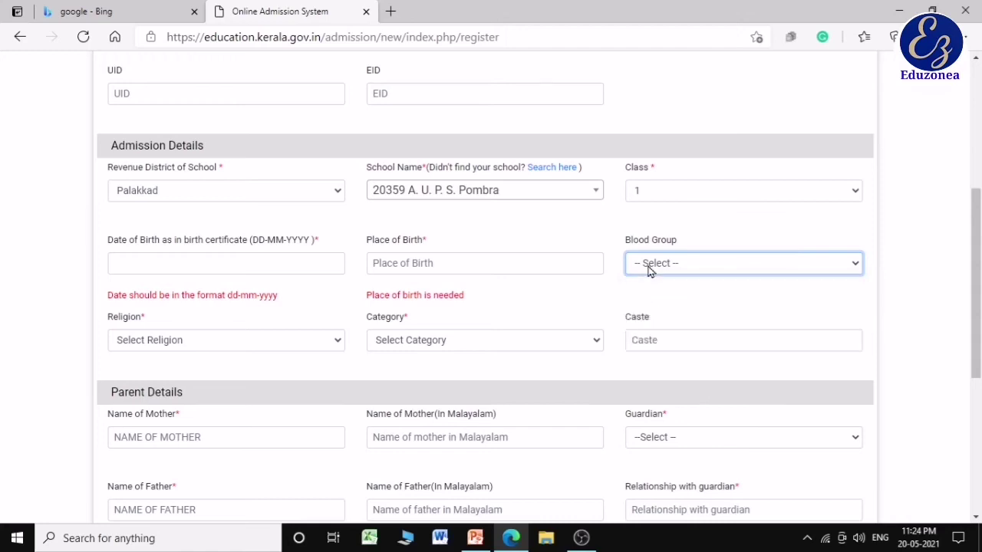
pyautogui.click(292, 349)
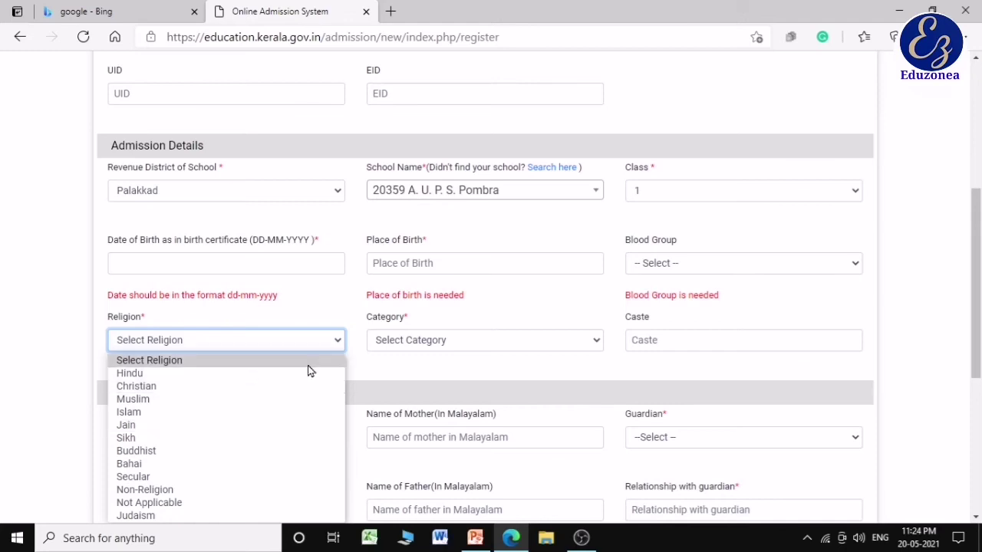
pyautogui.click(449, 340)
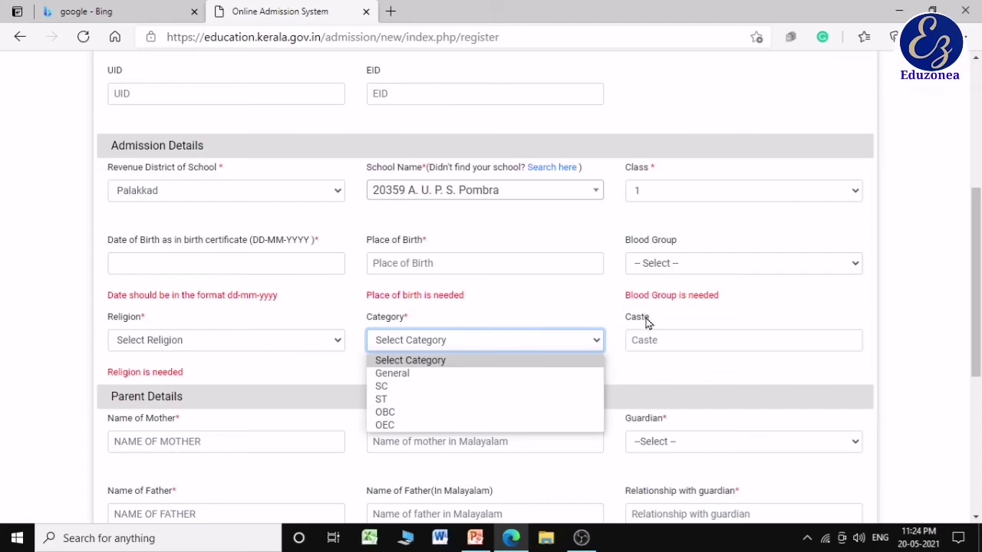
pyautogui.click(684, 339)
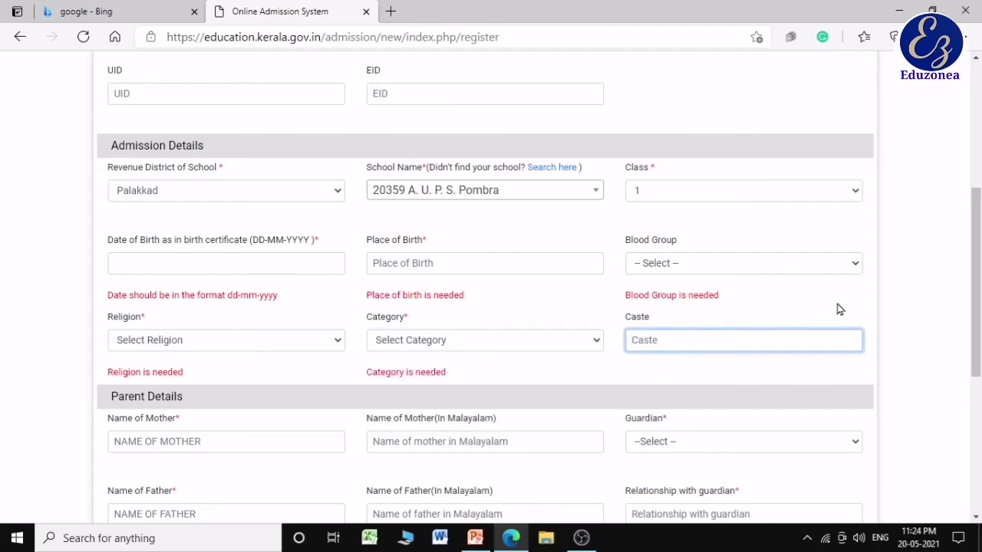
# Step: Examine the mother's and father's name fields and the guardian choices in the parent details
pyautogui.moveTo(979, 259); pyautogui.dragTo(979, 347)
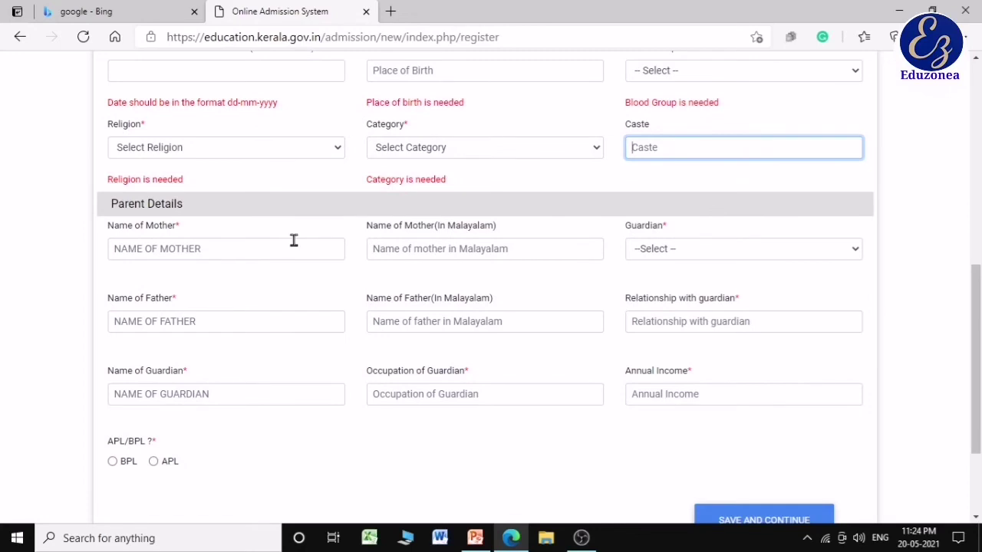
pyautogui.click(223, 248)
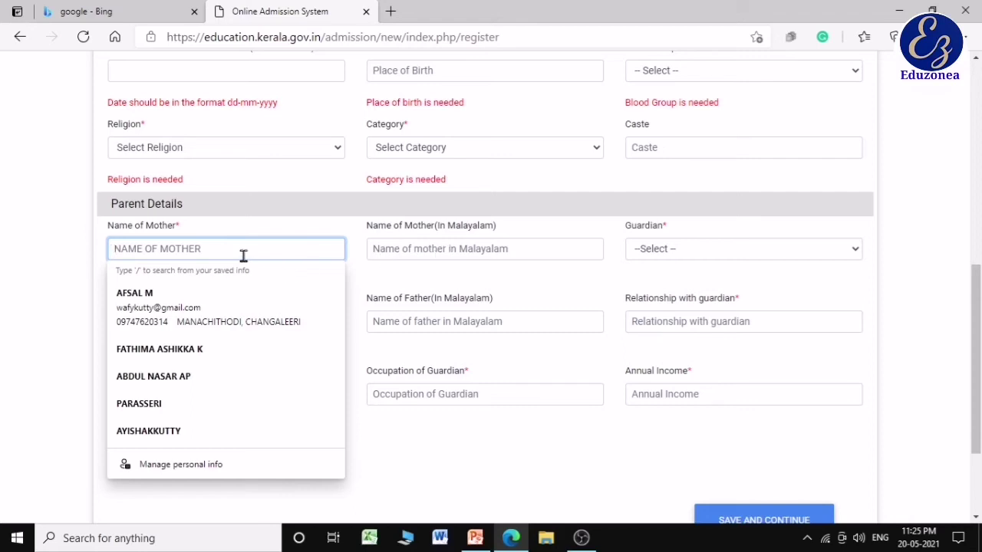
pyautogui.click(435, 248)
pyautogui.press('Tab')
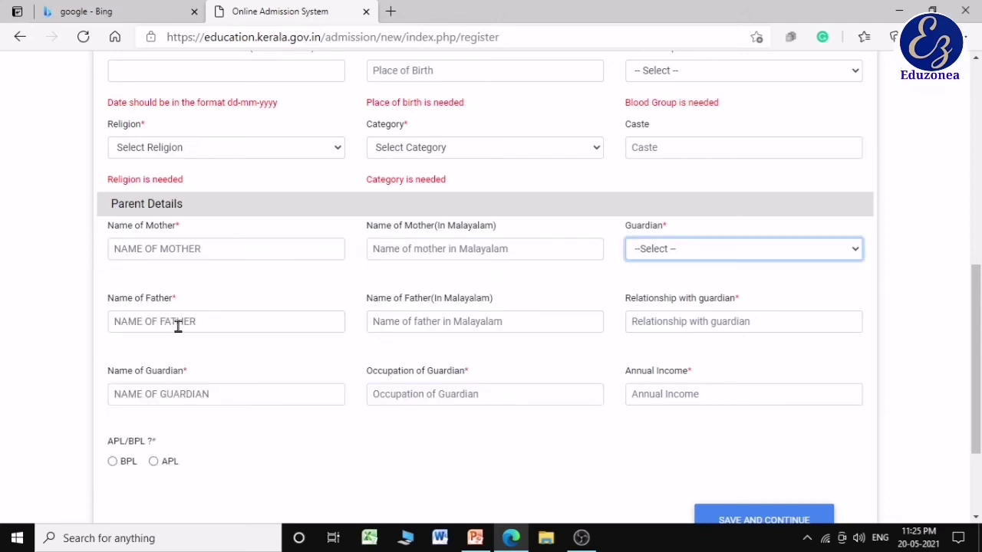
pyautogui.click(177, 326)
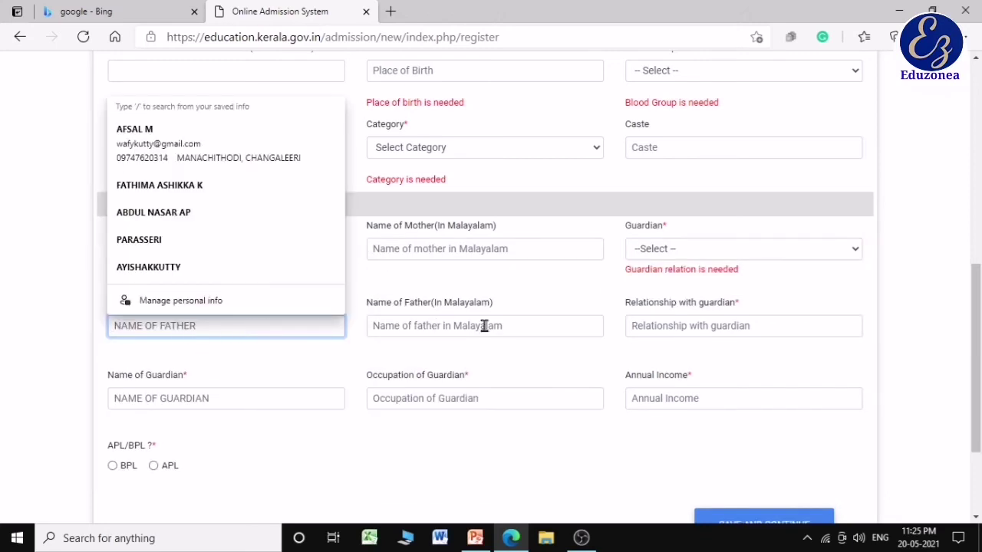
pyautogui.click(191, 346)
pyautogui.click(177, 324)
pyautogui.click(436, 248)
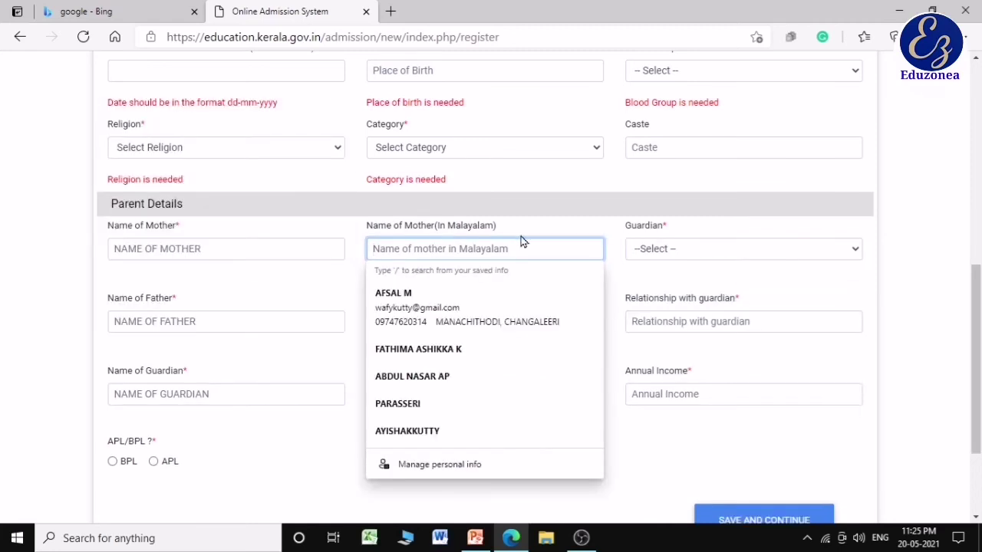
pyautogui.click(674, 248)
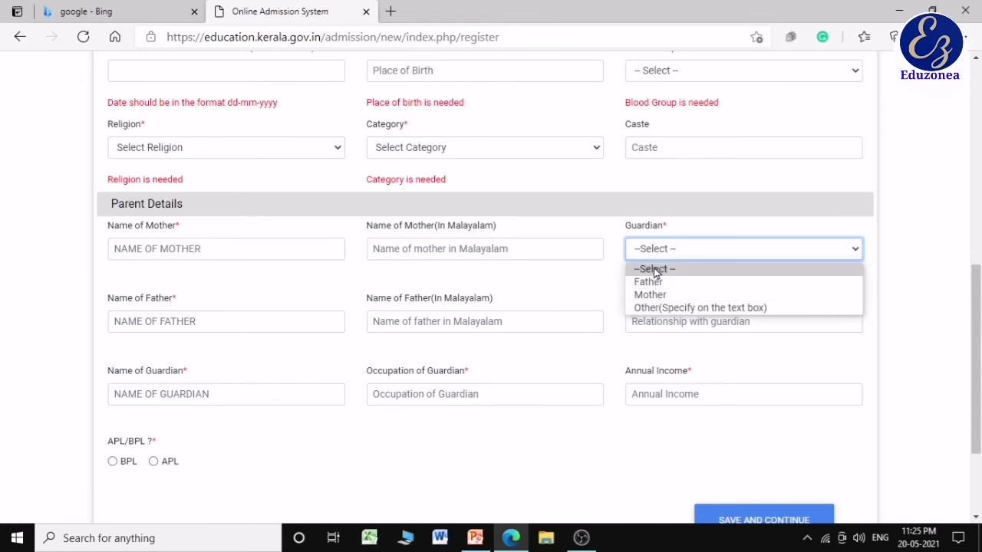
pyautogui.click(656, 269)
# Step: Examine the father's name fields in English and Malayalam and the relationship with guardian field
pyautogui.click(224, 325)
pyautogui.click(483, 326)
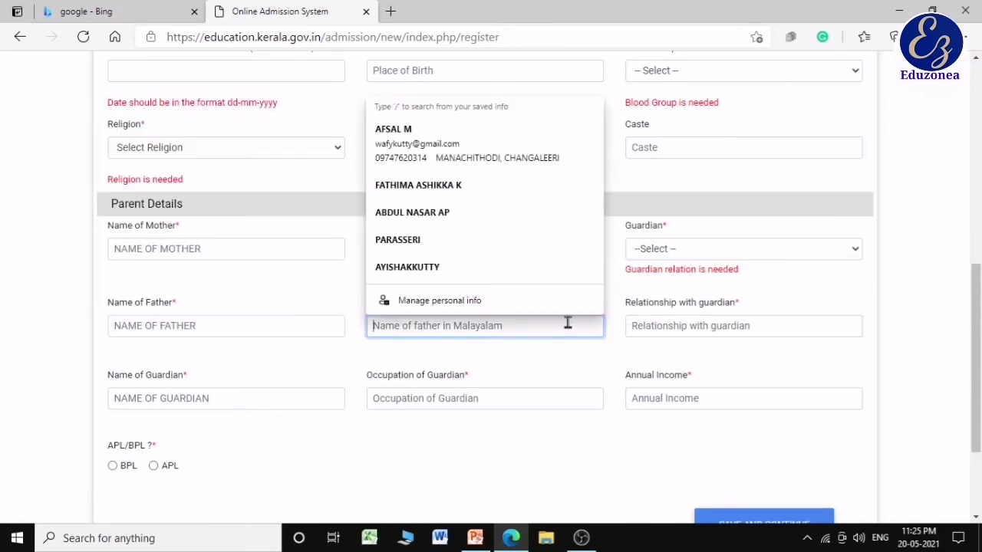
pyautogui.click(653, 330)
pyautogui.click(482, 325)
pyautogui.click(654, 334)
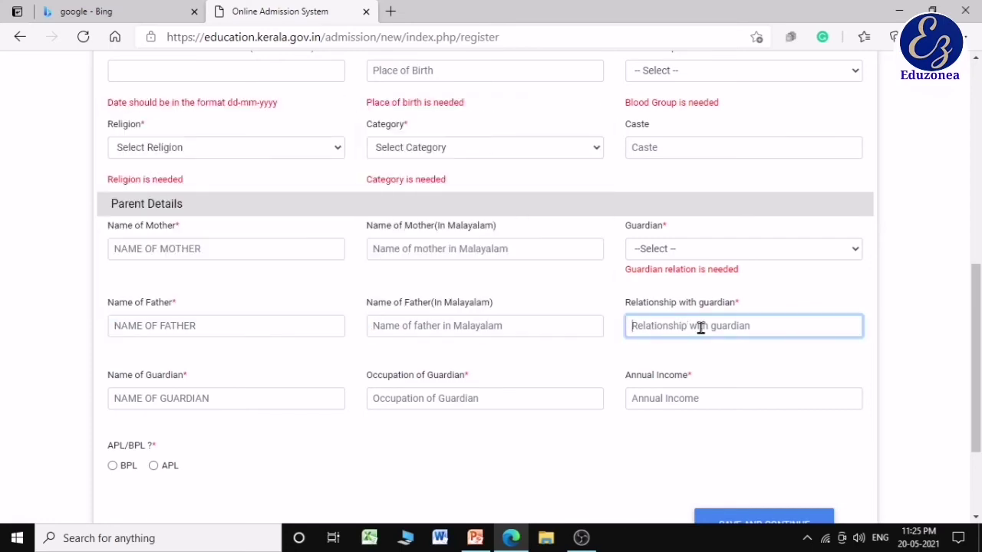
# Step: Compare the father's name in Malayalam field with the relationship with guardian field in the parent details
pyautogui.click(484, 326)
pyautogui.click(652, 333)
pyautogui.click(482, 325)
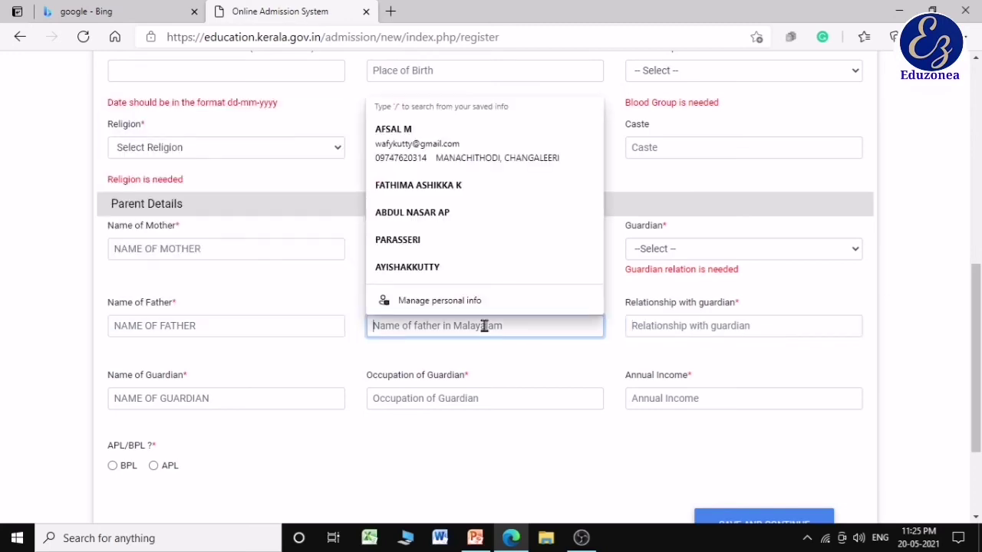
pyautogui.click(654, 333)
pyautogui.click(484, 325)
pyautogui.click(653, 333)
# Step: Examine the guardian's name, occupation and annual income fields and the APL/BPL choices
pyautogui.click(263, 396)
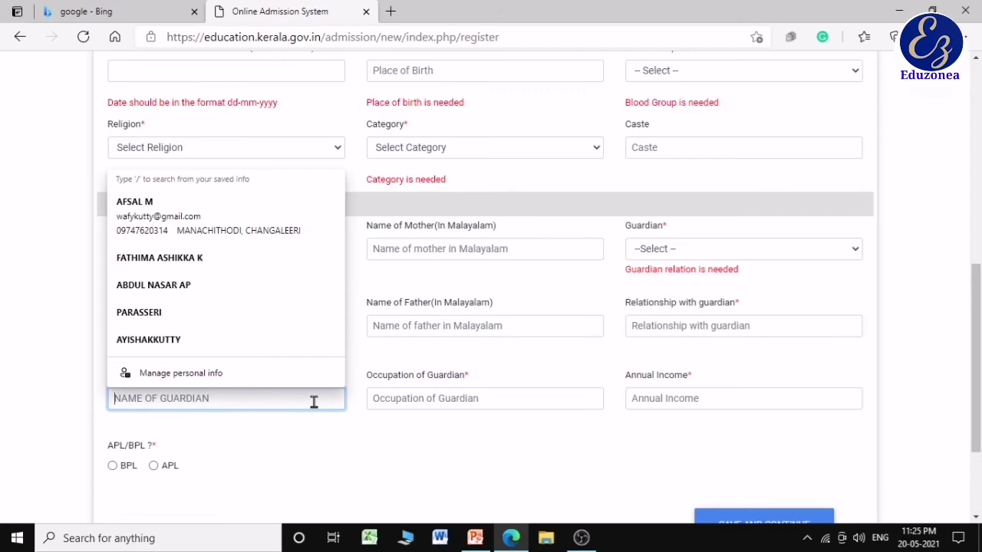
pyautogui.click(414, 397)
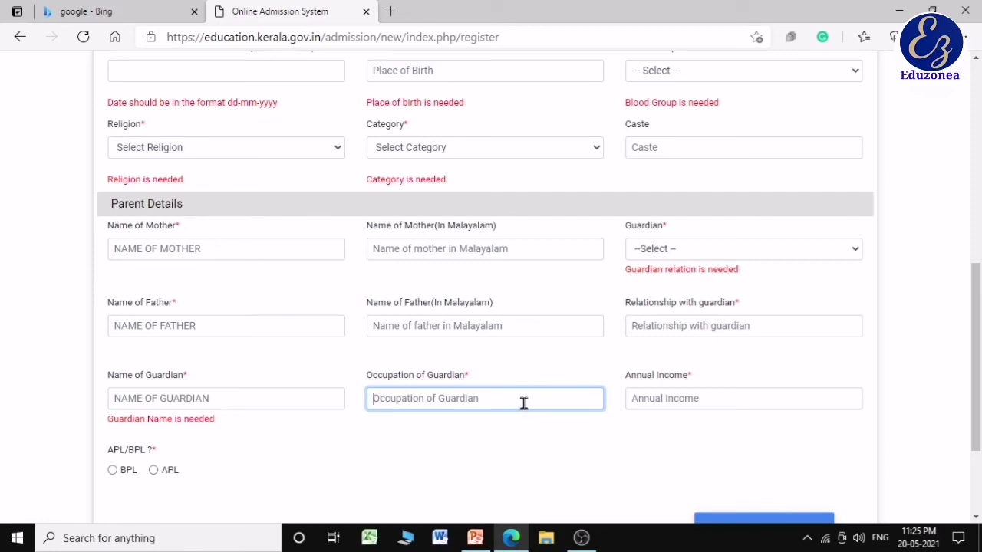
pyautogui.click(668, 401)
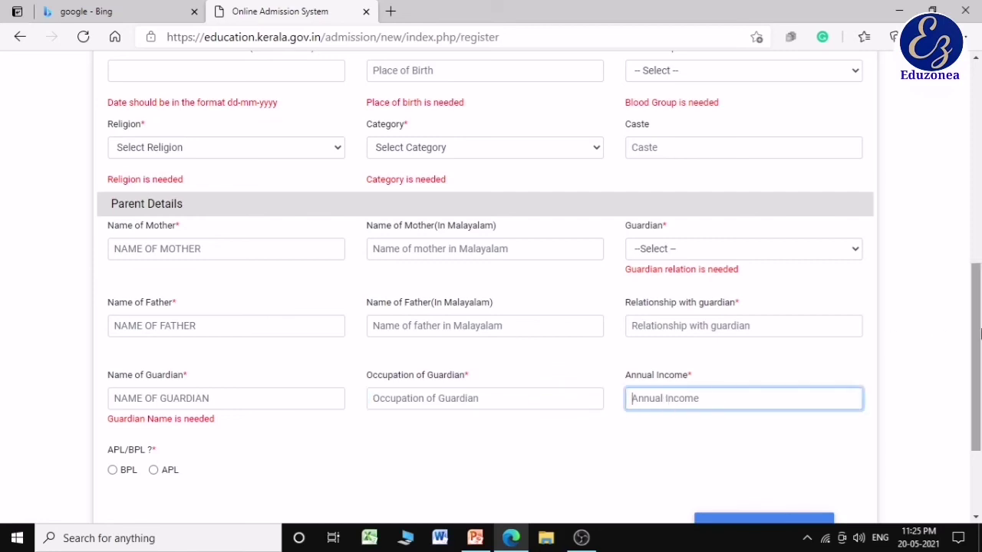
pyautogui.scroll(-2, 939, 339)
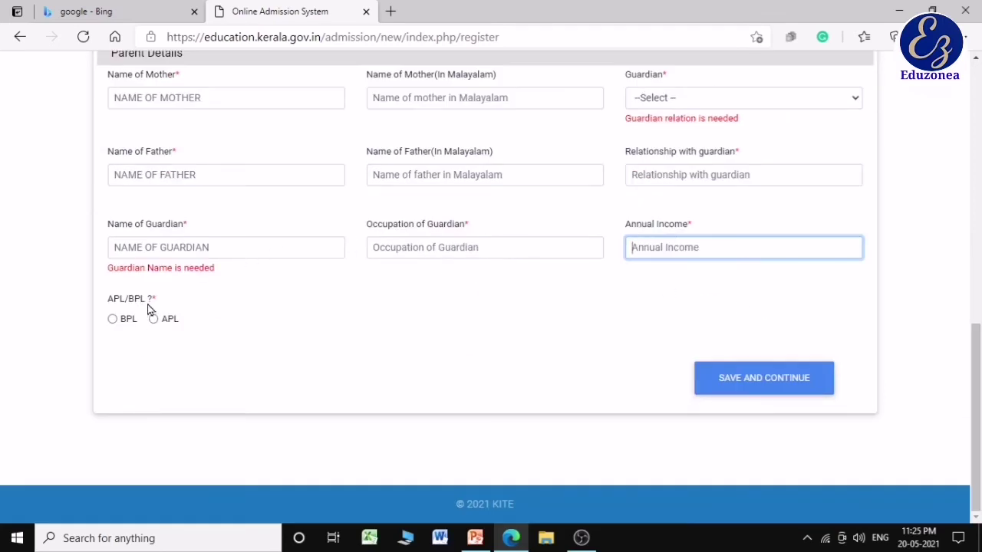
# Step: Review the relationship with guardian field again, along with the guardian's name, occupation and annual income fields
pyautogui.scroll(2, 128, 318)
pyautogui.click(723, 326)
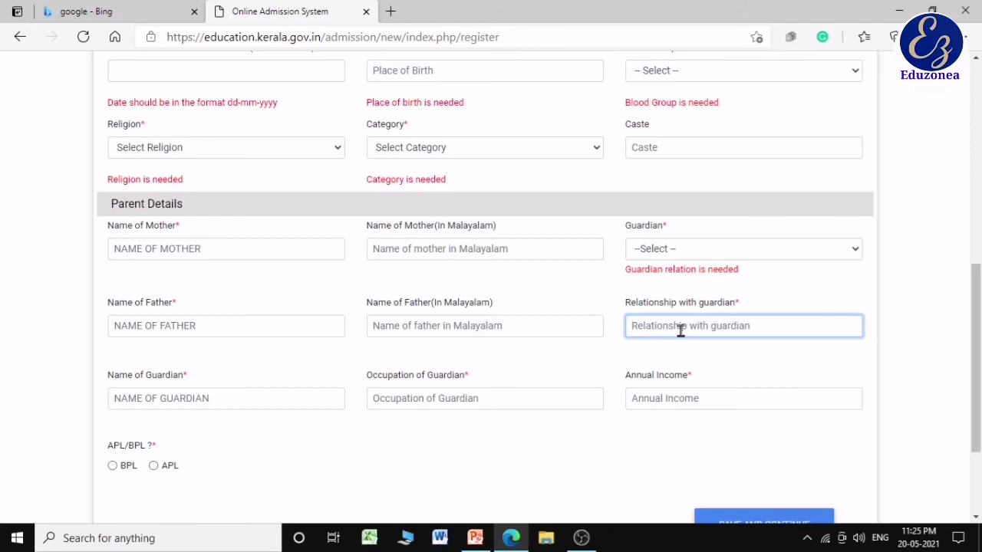
pyautogui.click(263, 395)
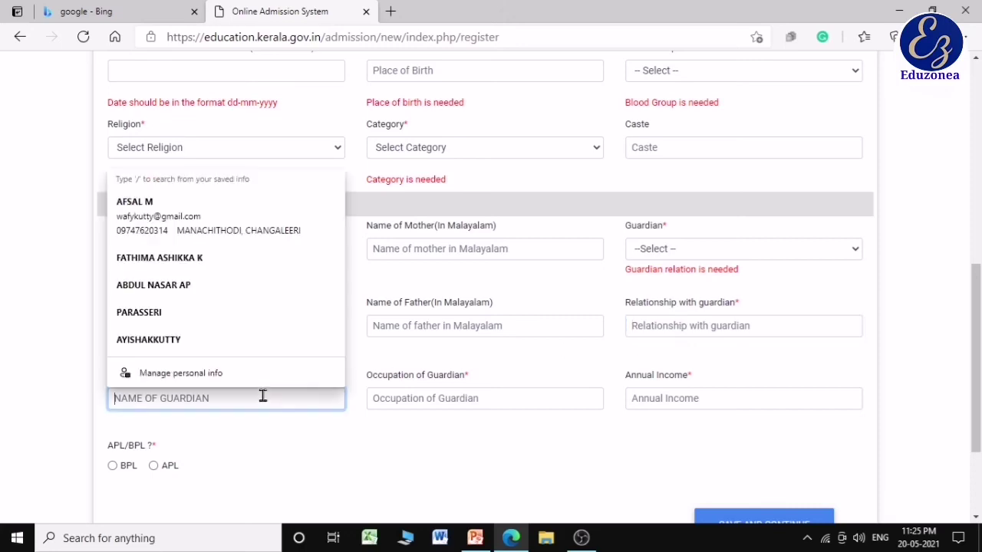
pyautogui.press('Tab')
pyautogui.press('Tab')
# Step: Set the APL/BPL status to APL and save the first part of the admission form to continue
pyautogui.scroll(-2, 263, 396)
pyautogui.click(113, 319)
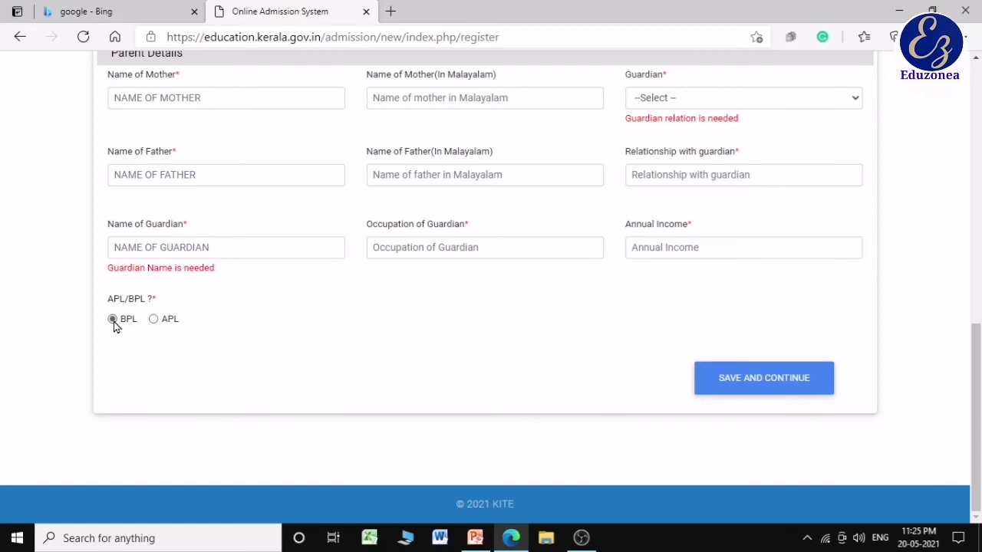
pyautogui.click(153, 319)
pyautogui.press('Return')
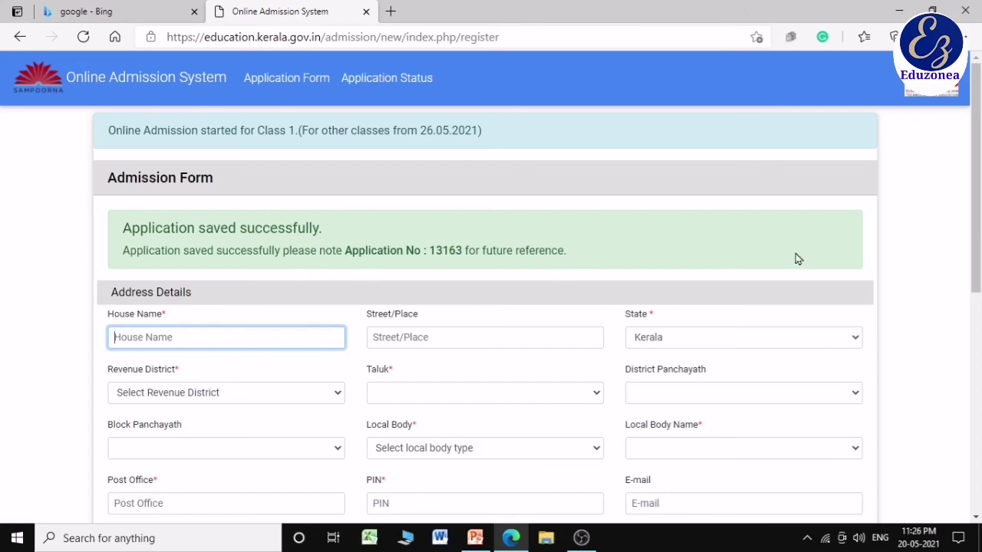
# Step: Examine the Address Details fields of the admission form, from house name to phone
pyautogui.moveTo(980, 216)
pyautogui.mouseDown()
pyautogui.moveTo(980, 270)
pyautogui.moveTo(979, 221)
pyautogui.mouseUp()
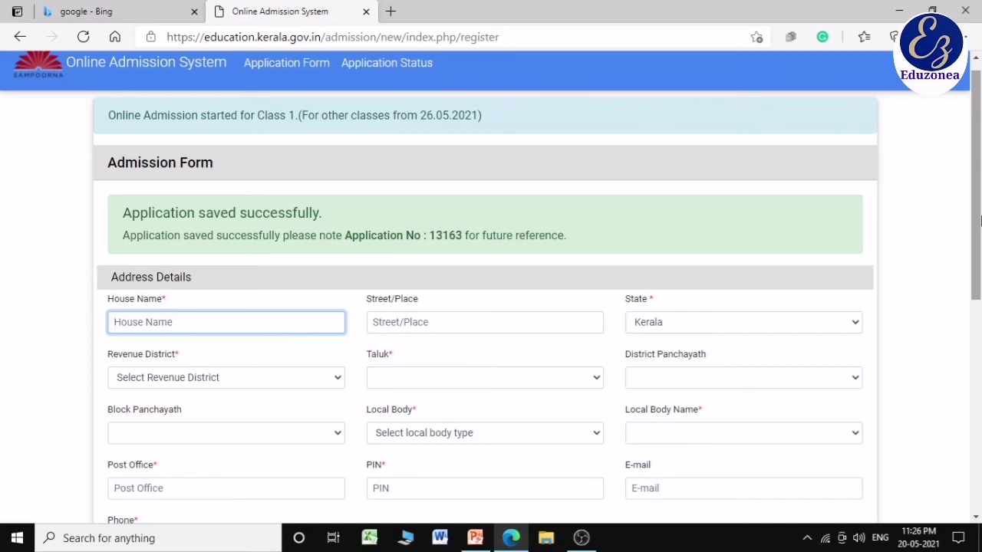
pyautogui.moveTo(979, 221); pyautogui.dragTo(979, 268)
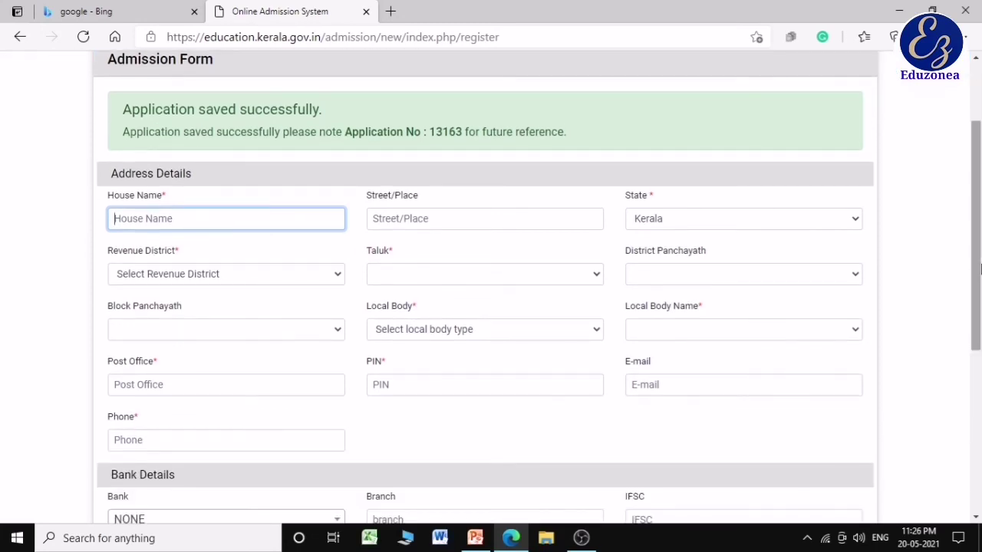